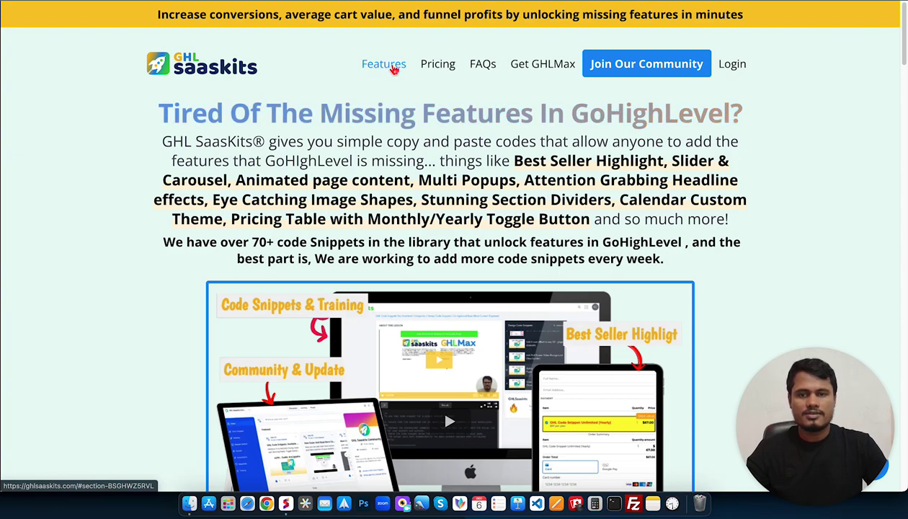
- Test the Features, Pricing and FAQs menu links on the GHL SaasKits home page, returning to the page start after each
left_click(394, 70)
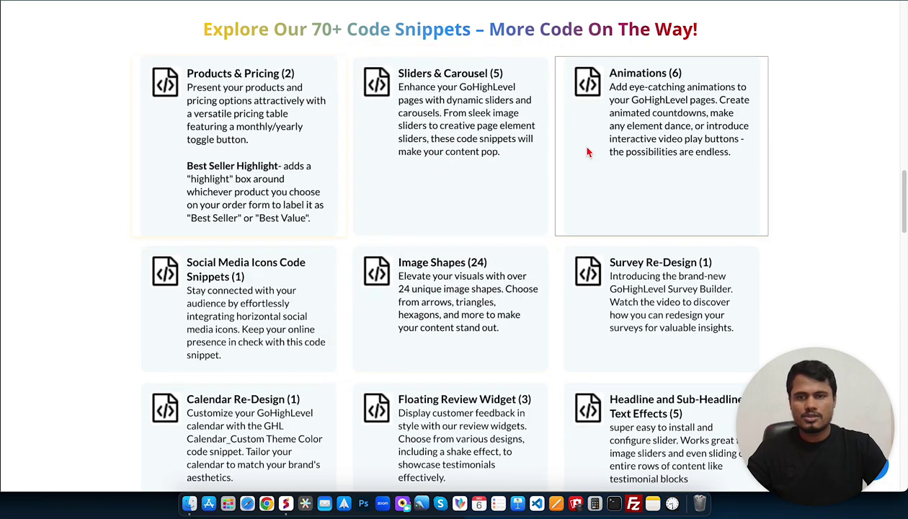
scroll(541, 203, "up", 20)
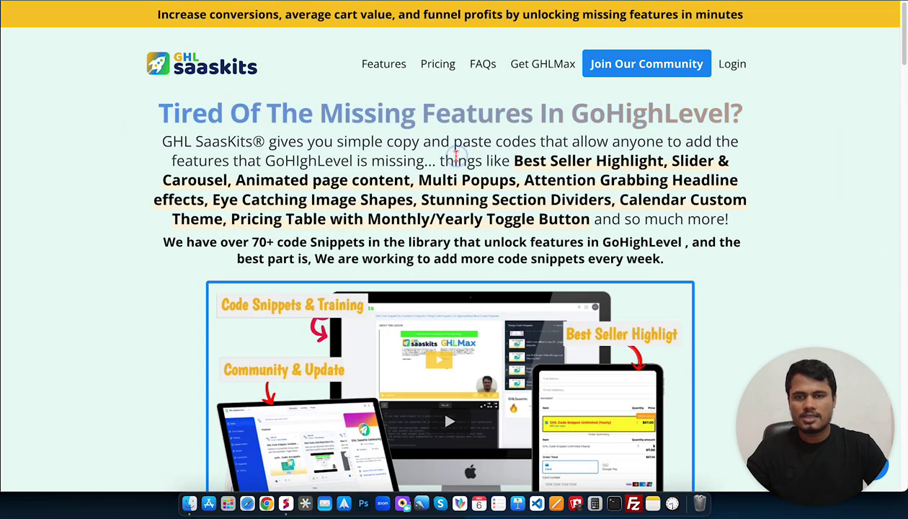
left_click(437, 63)
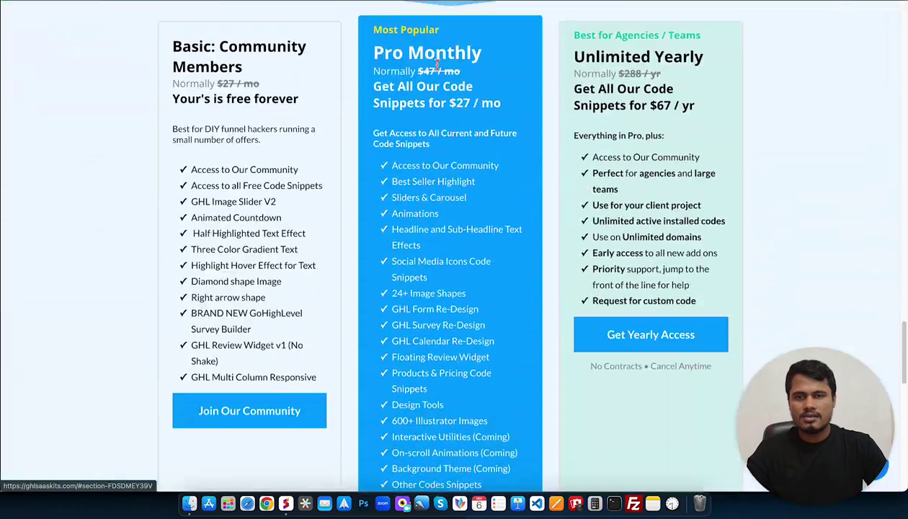
scroll(436, 97, "down", 15)
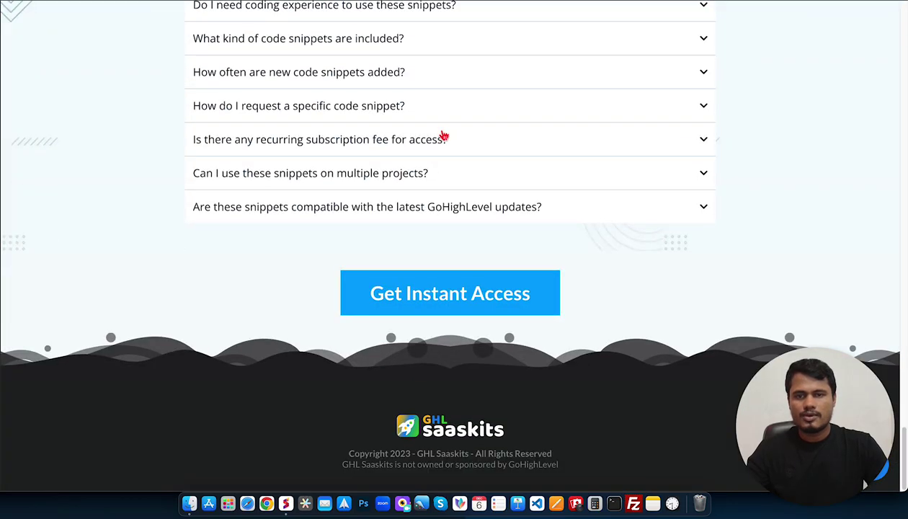
scroll(441, 130, "up", 20)
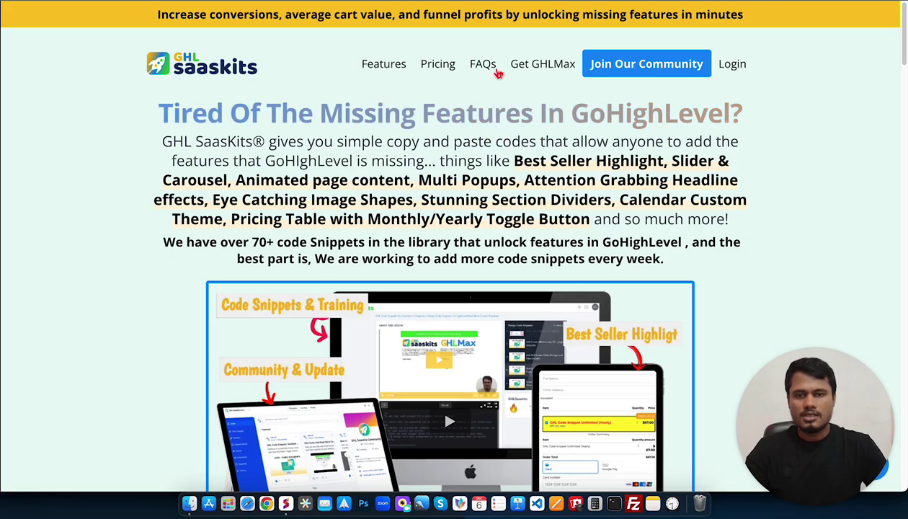
left_click(483, 66)
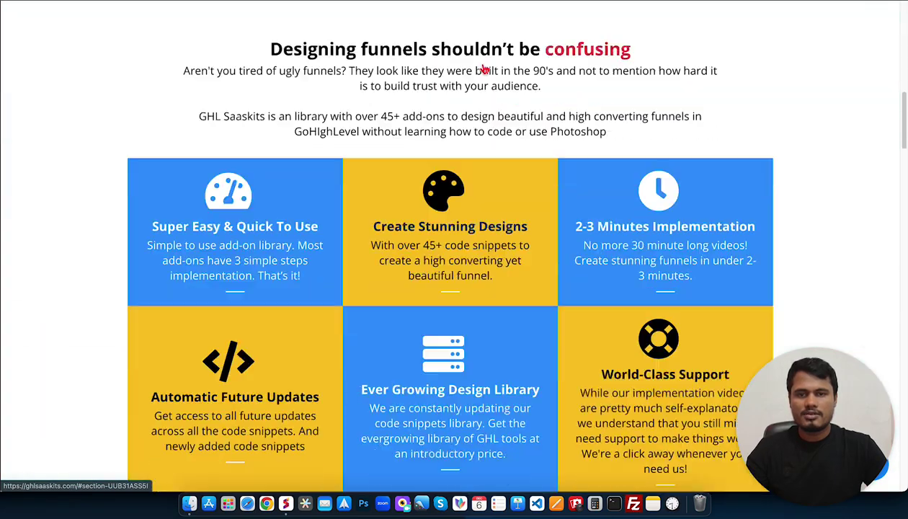
scroll(492, 159, "up", 20)
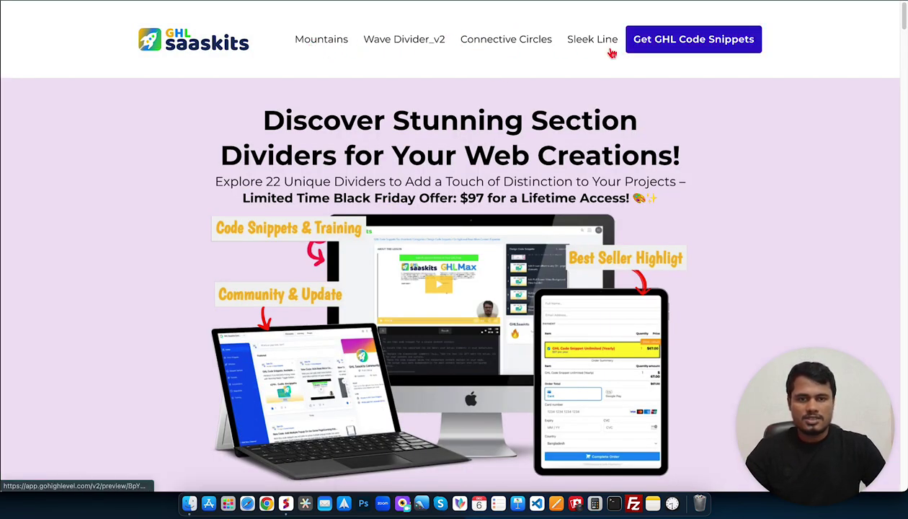
- Test the Mountains, Wave Divider_v2 and Sleek Line menu links on the section dividers preview page, returning to the header each time
left_click(319, 40)
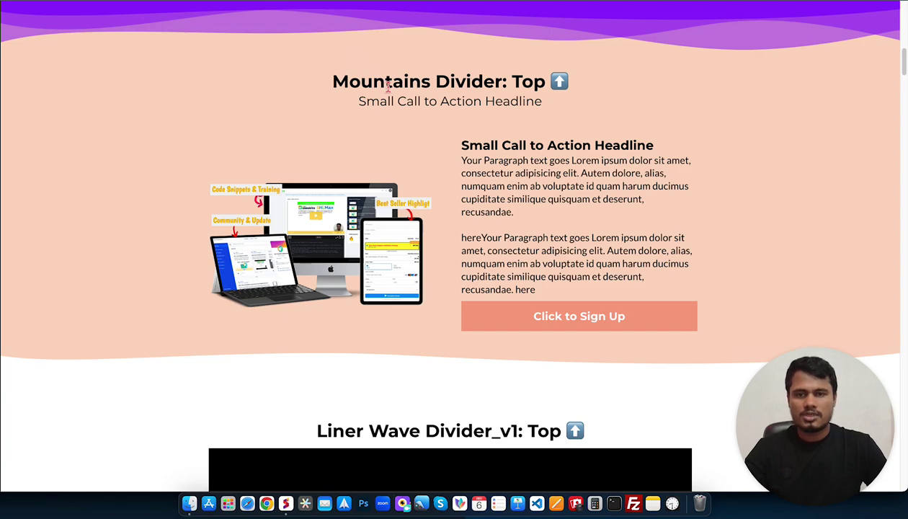
scroll(389, 89, "up", 10)
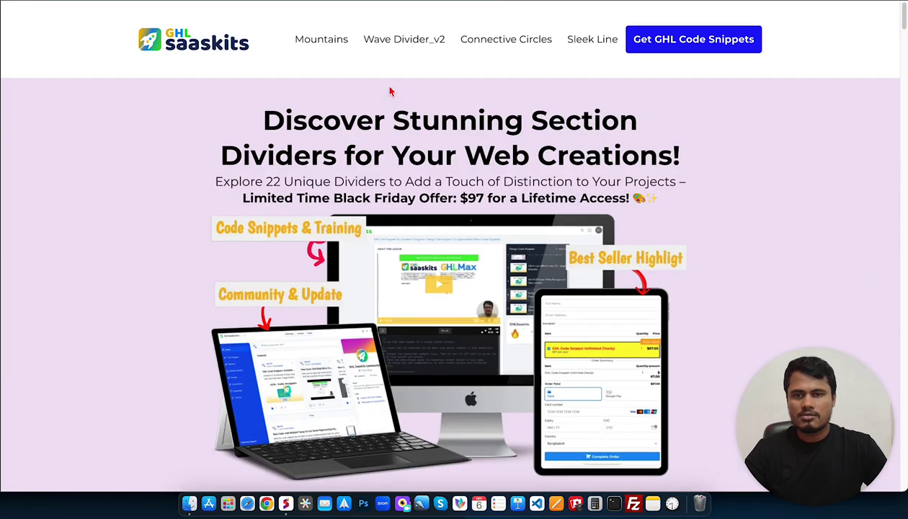
left_click(415, 40)
scroll(464, 91, "up", 20)
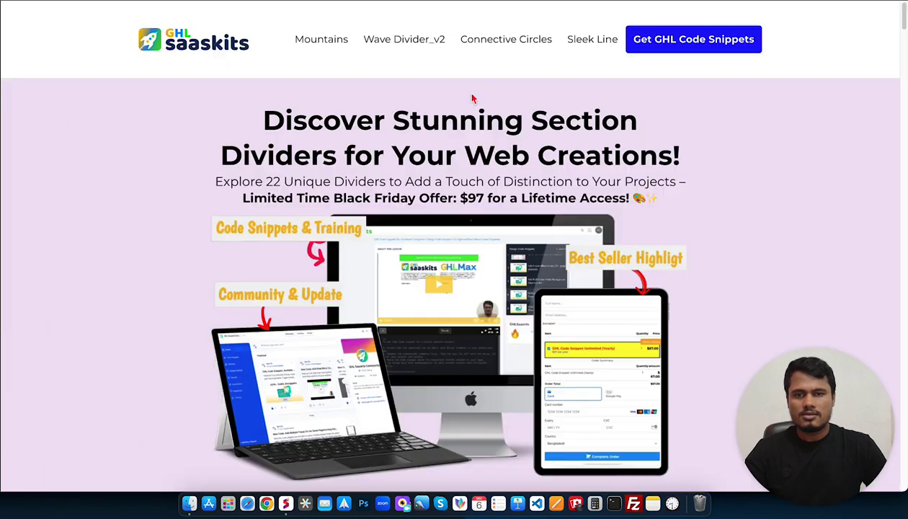
left_click(594, 43)
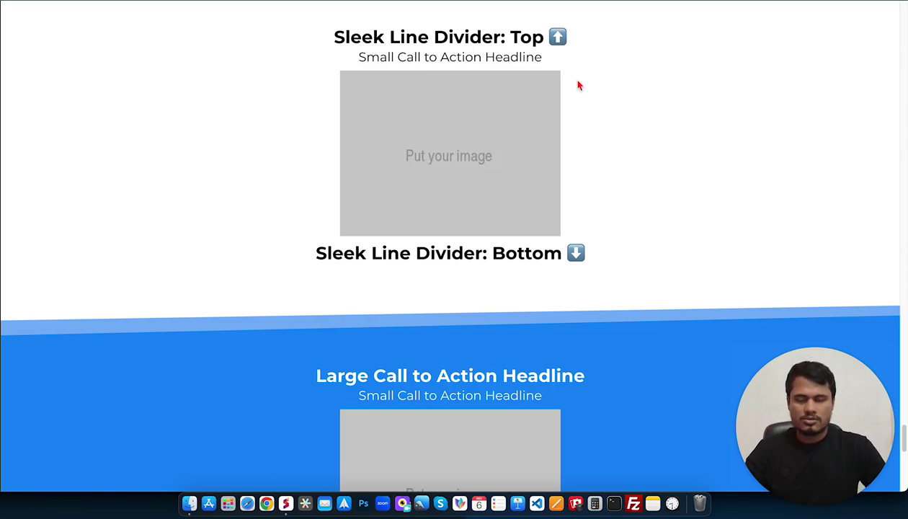
scroll(577, 85, "up", 20)
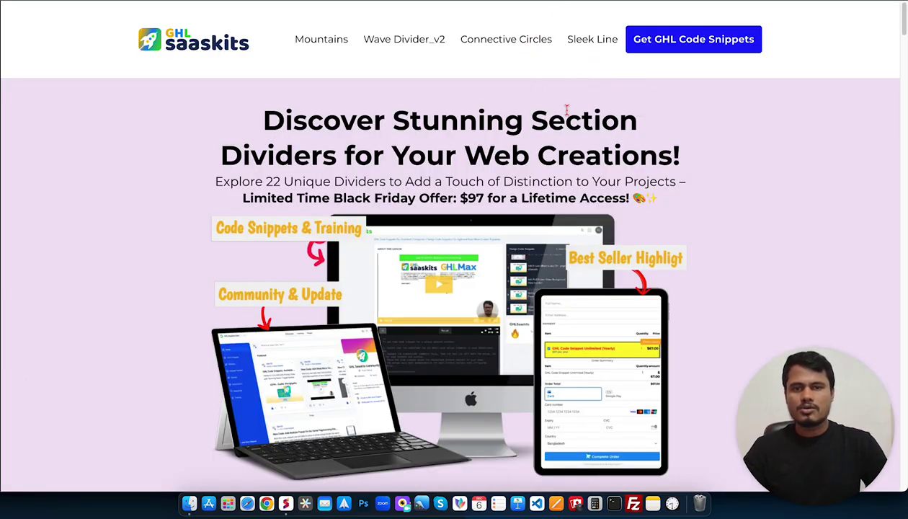
left_click(588, 42)
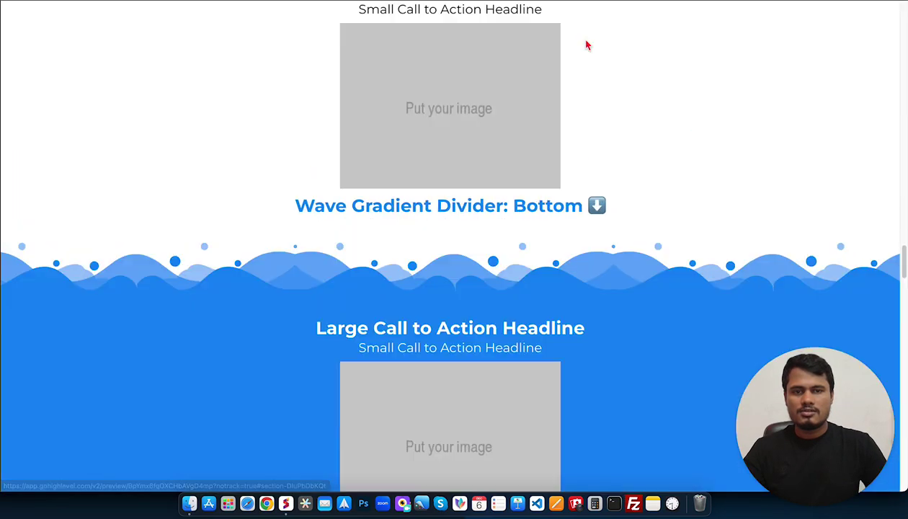
scroll(602, 136, "up", 20)
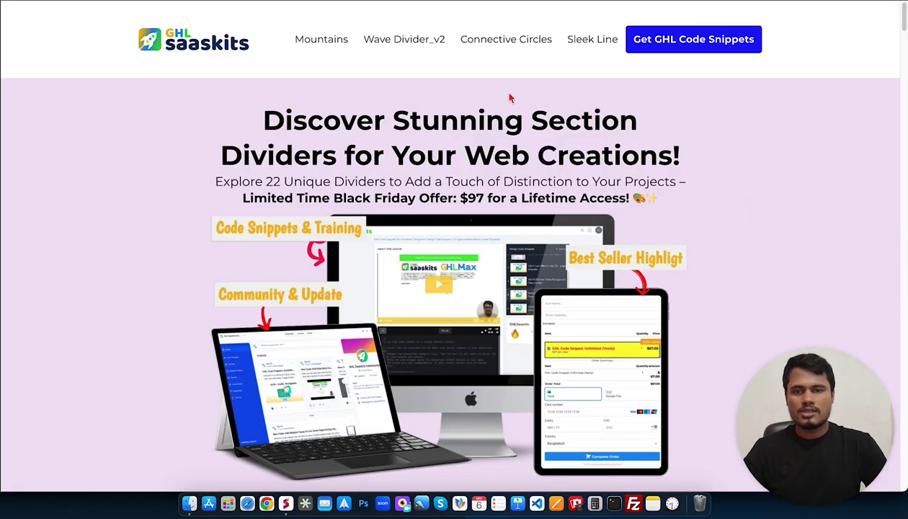
left_click(331, 42)
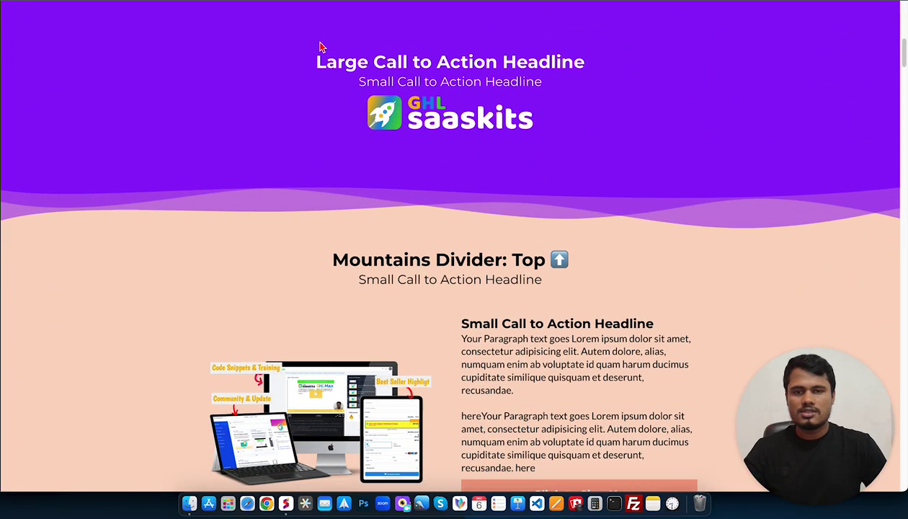
scroll(471, 101, "up", 15)
left_click(395, 42)
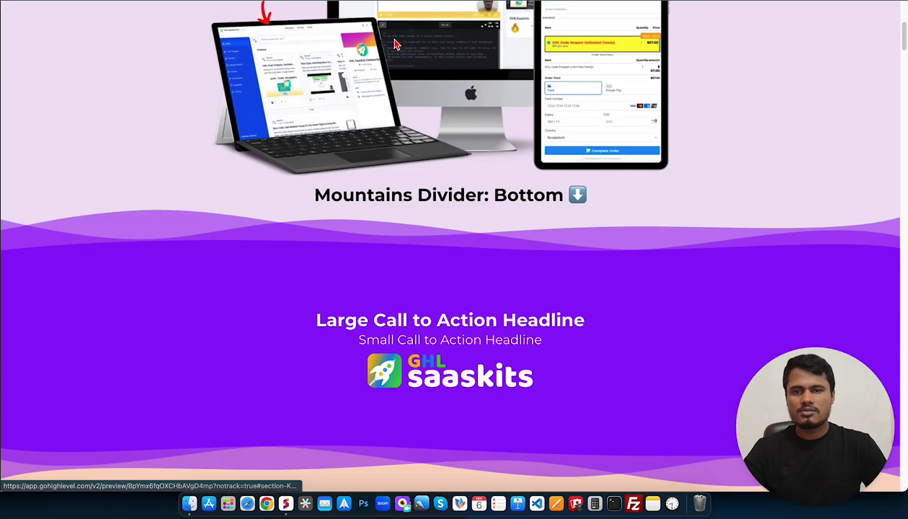
scroll(493, 153, "up", 15)
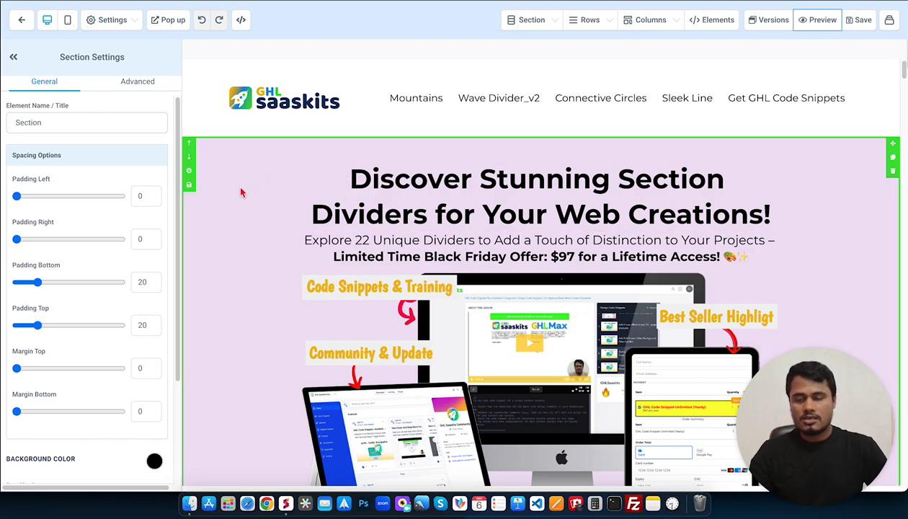
- Paste the copied jQuery smooth-scroll script into the page's footer tracking code and save it
left_click(105, 24)
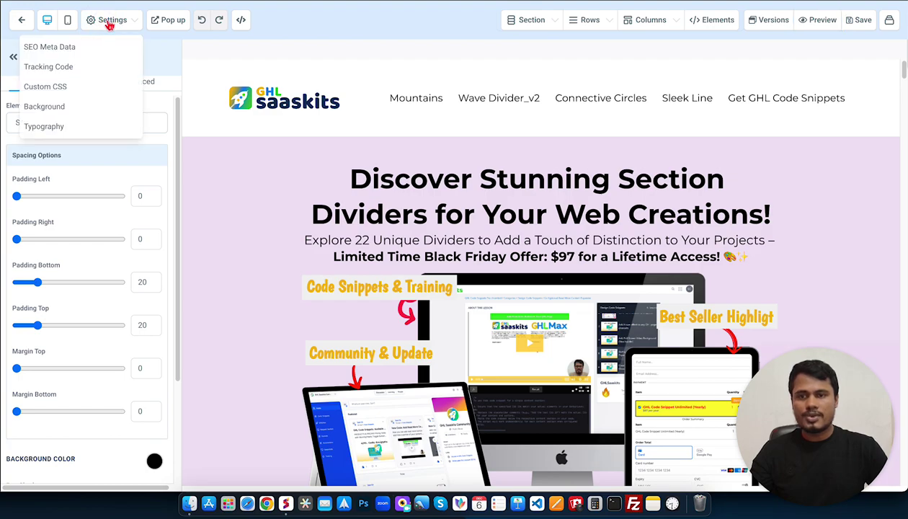
left_click(49, 68)
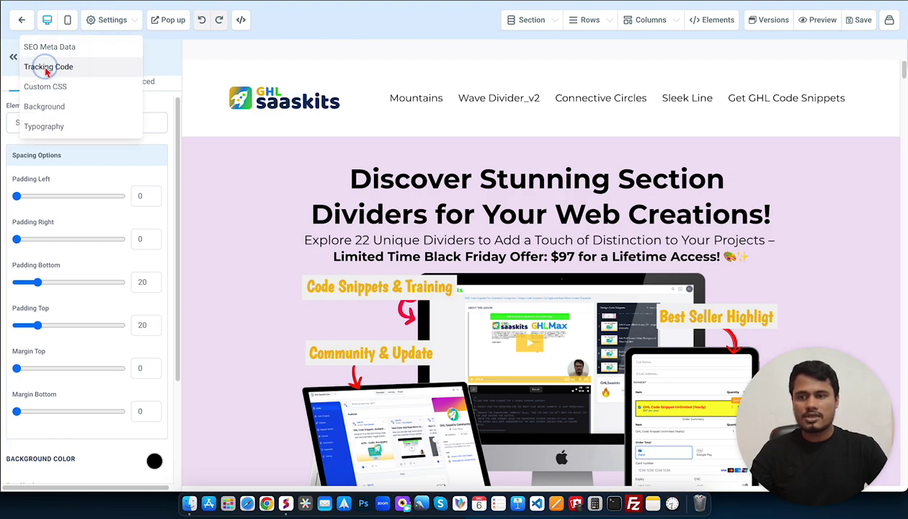
left_click(556, 139)
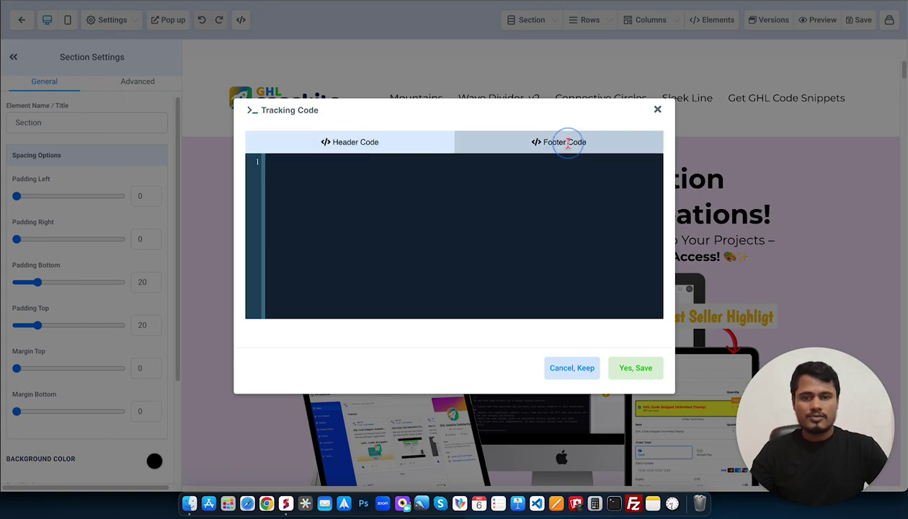
left_click(432, 173)
key("super+v")
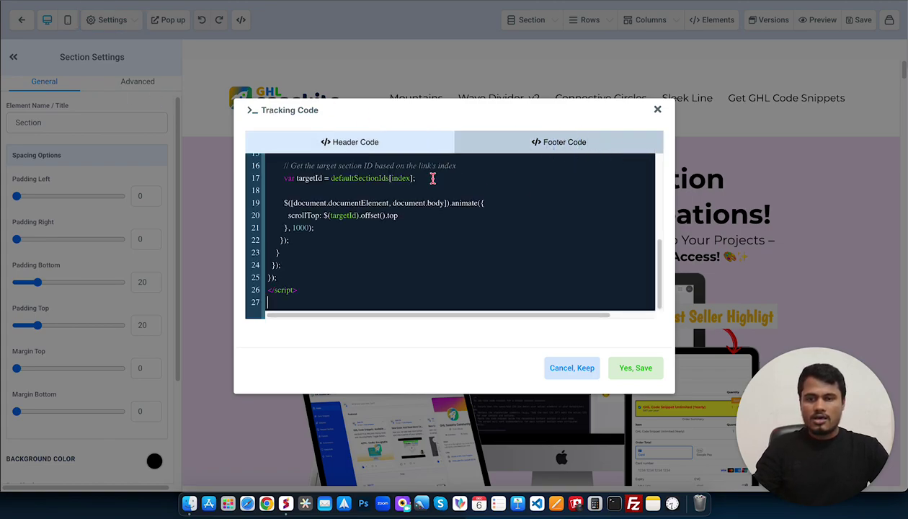
scroll(423, 223, "up", 5)
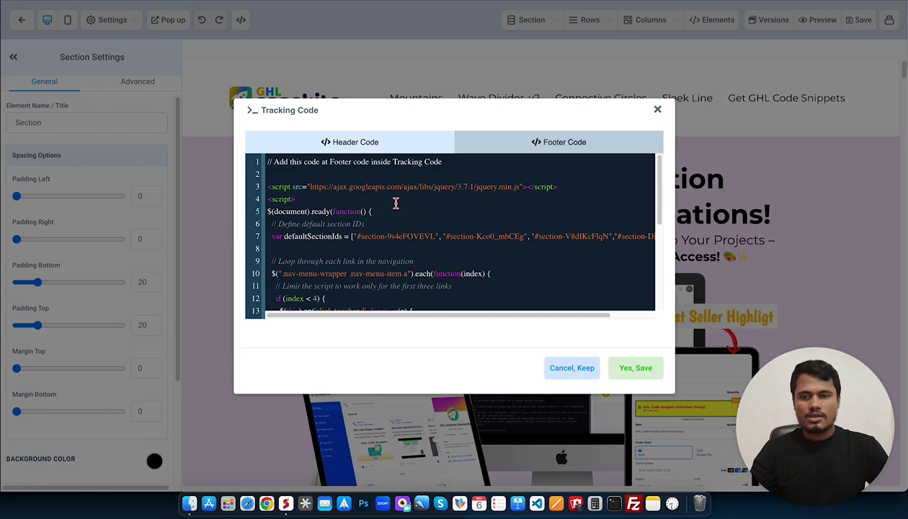
left_click(637, 369)
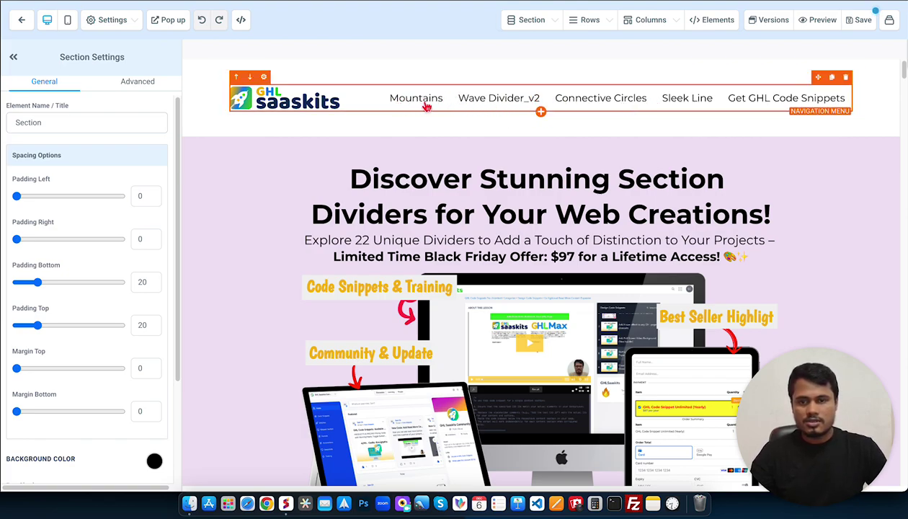
- Copy the CSS selector of the section containing the "Mountains Divider: Top" headline
left_click(397, 105)
scroll(364, 267, "down", 10)
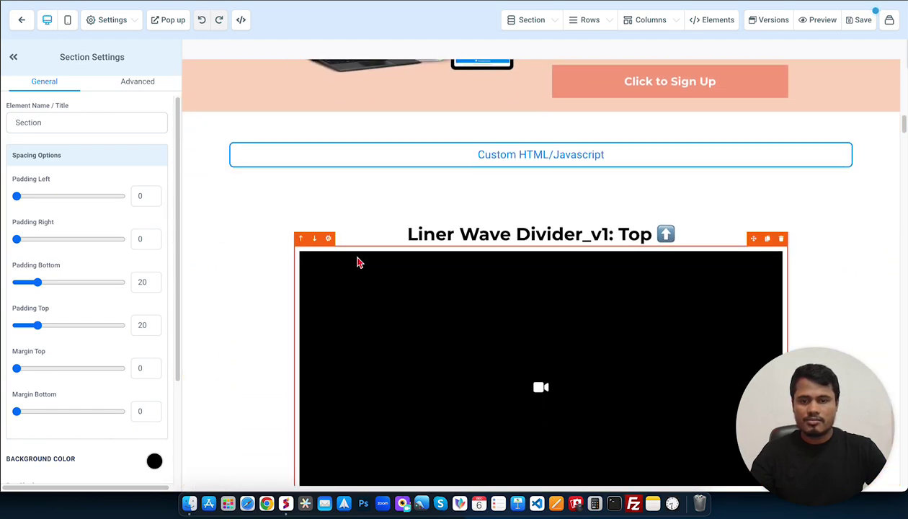
scroll(329, 242, "up", 15)
scroll(330, 246, "down", 5)
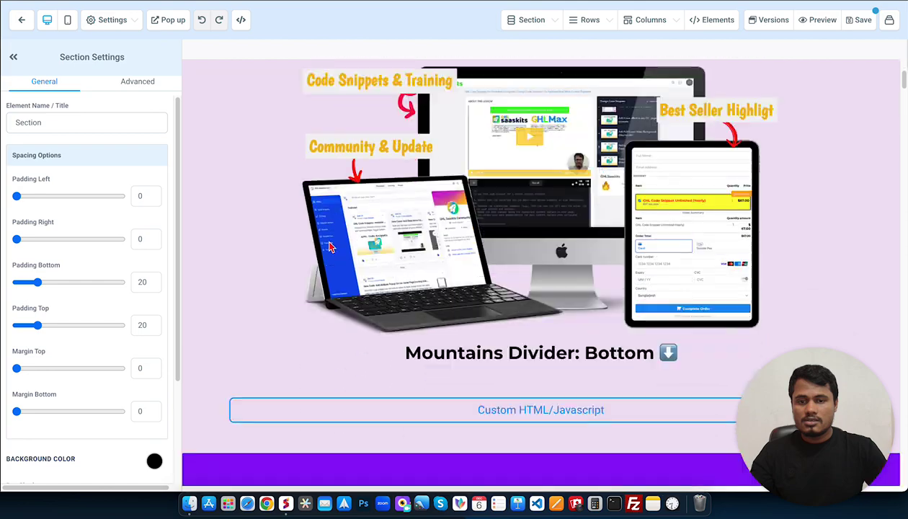
scroll(315, 259, "up", 3)
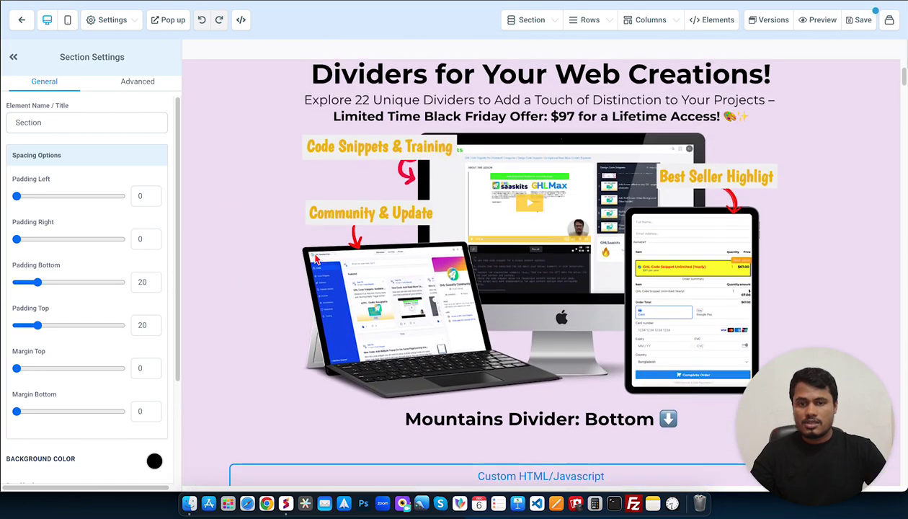
scroll(323, 261, "up", 1)
scroll(323, 261, "down", 6)
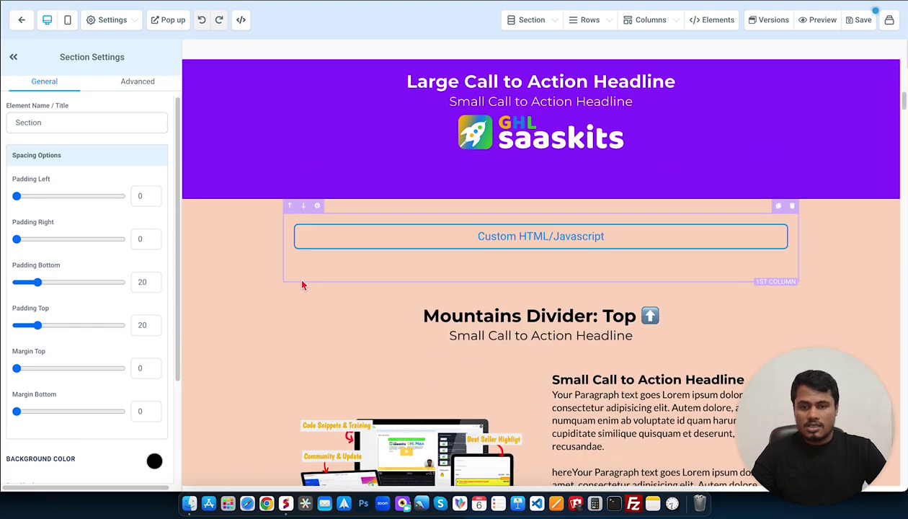
left_click(288, 284)
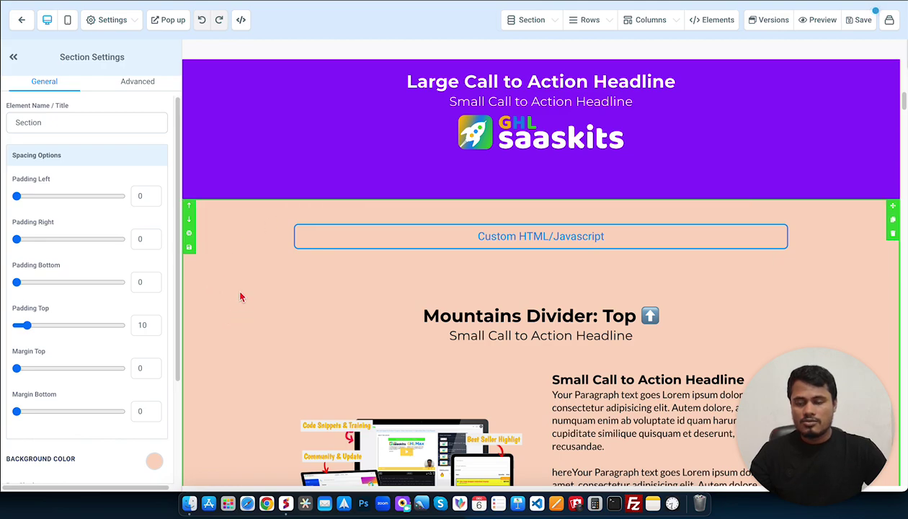
left_click(137, 84)
left_click_drag(12, 353, 49, 355)
left_click(148, 369)
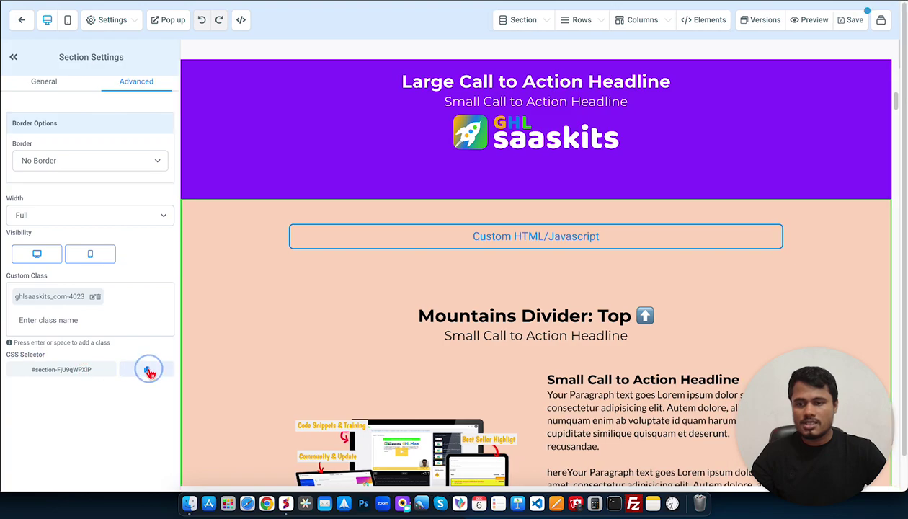
- Reopen the tracking code, select the first section ID in the defaultSectionIds list, and save the code
left_click(97, 20)
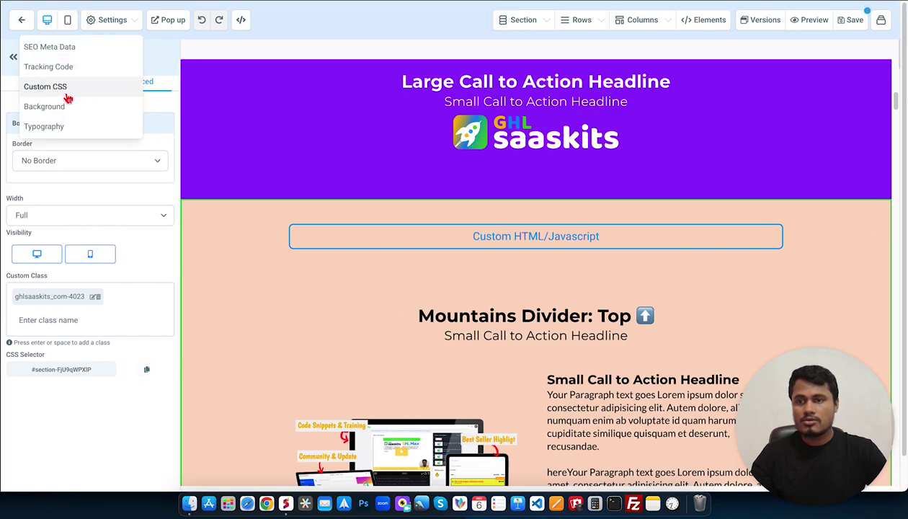
left_click(63, 67)
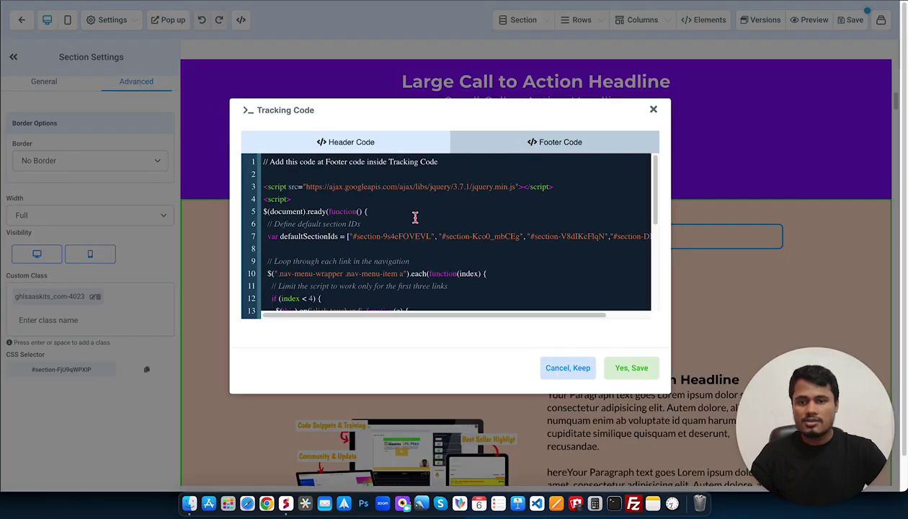
left_click_drag(353, 236, 429, 236)
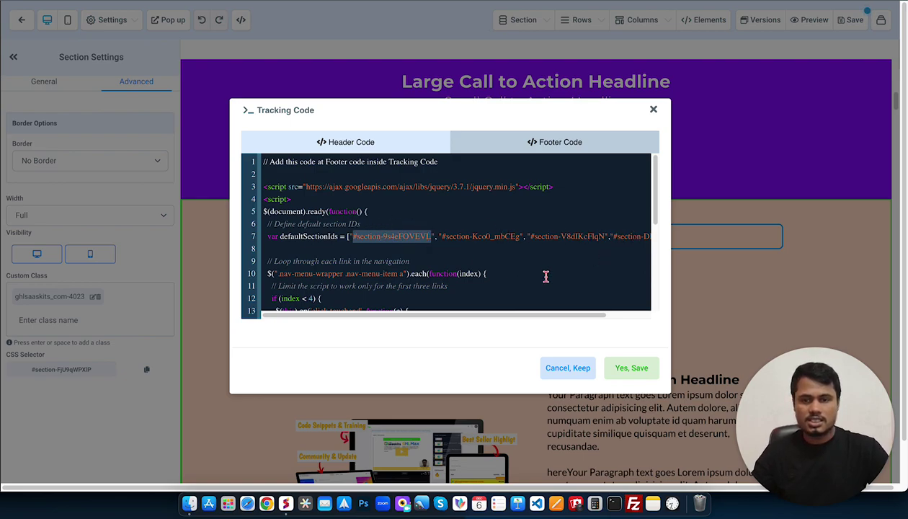
left_click(631, 367)
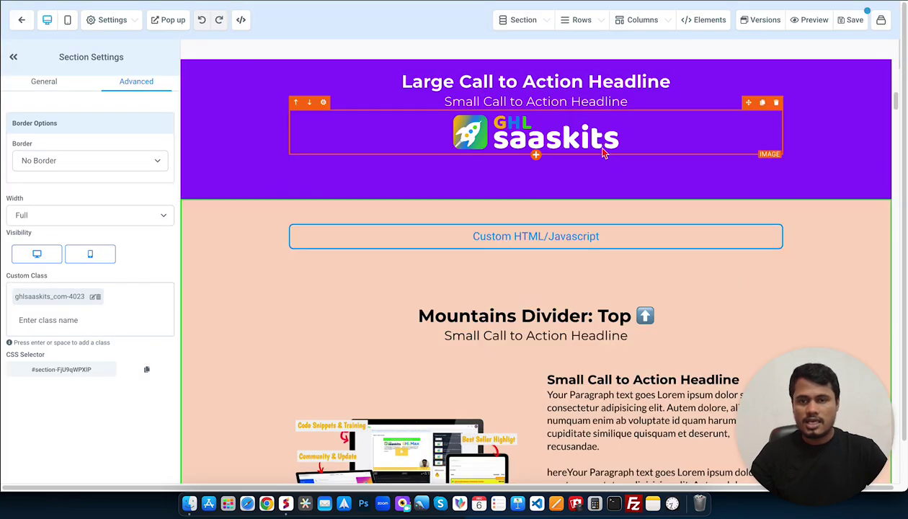
- Copy the CSS selector of the section containing the "Liner Wave Divider_v2: Top" headline
scroll(544, 157, "up", 10)
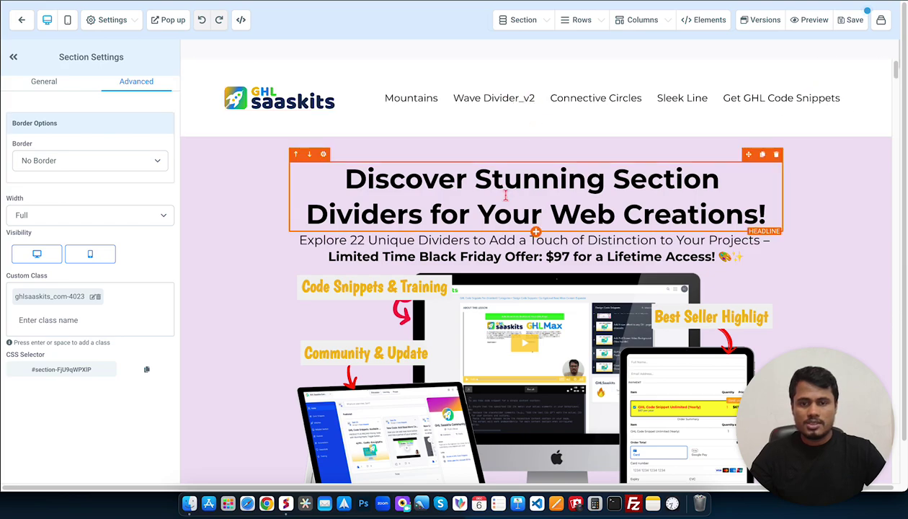
scroll(466, 287, "down", 15)
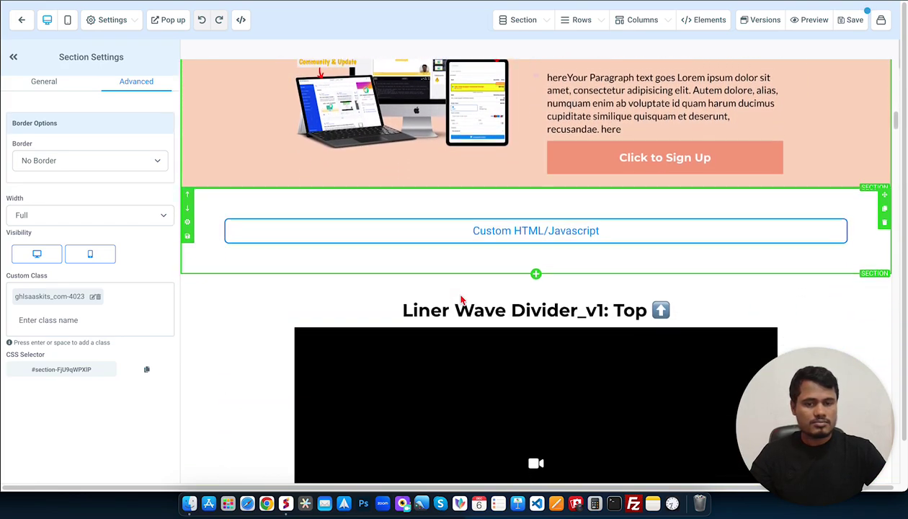
scroll(461, 300, "down", 10)
scroll(441, 298, "down", 5)
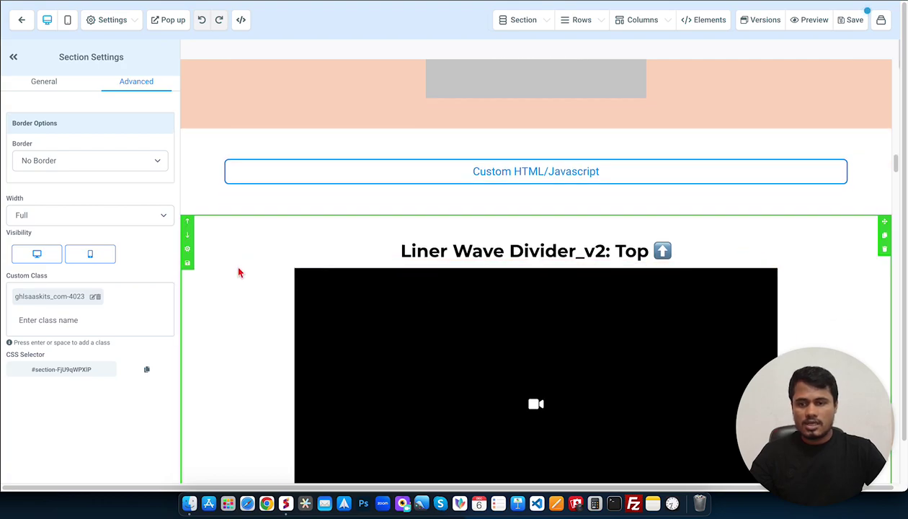
left_click(206, 287)
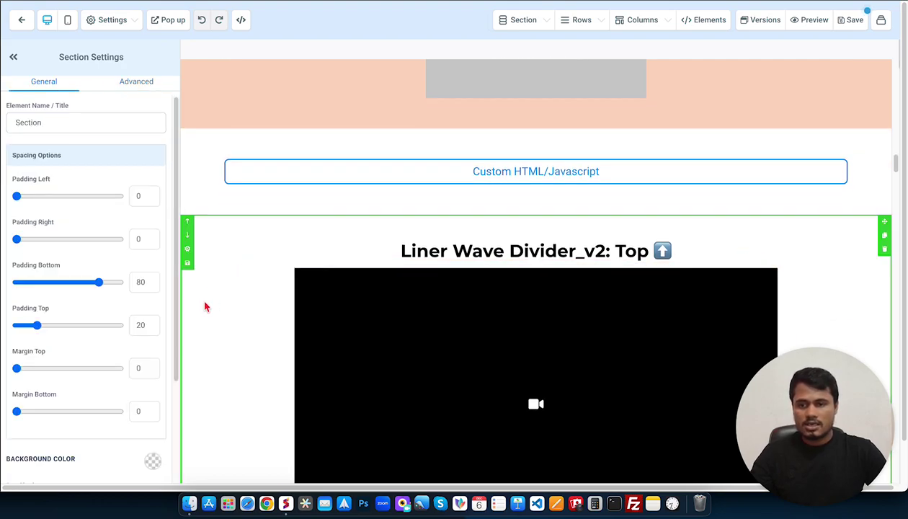
left_click(137, 84)
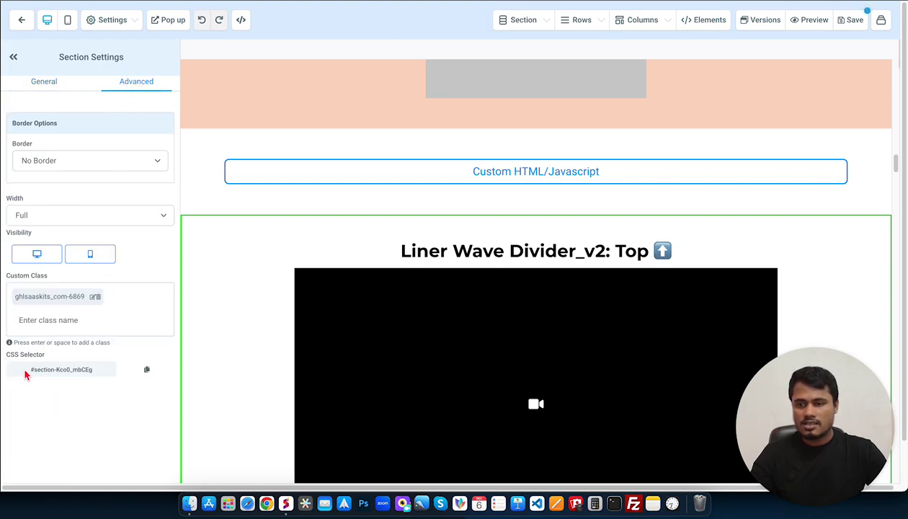
left_click_drag(24, 377, 97, 371)
left_click(148, 371)
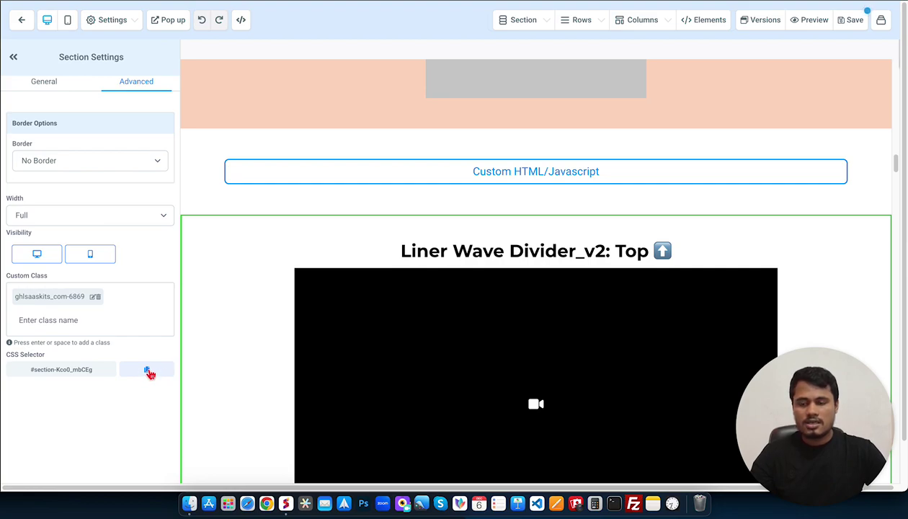
- Open the page's footer tracking code, select the second section ID in the defaultSectionIds list, and close it without saving
left_click(97, 22)
left_click(51, 66)
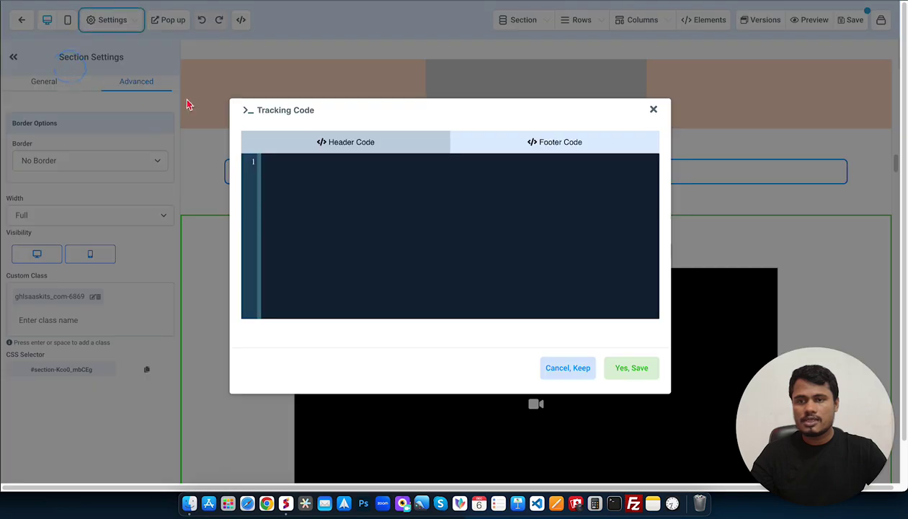
left_click(526, 143)
left_click_drag(442, 237, 516, 237)
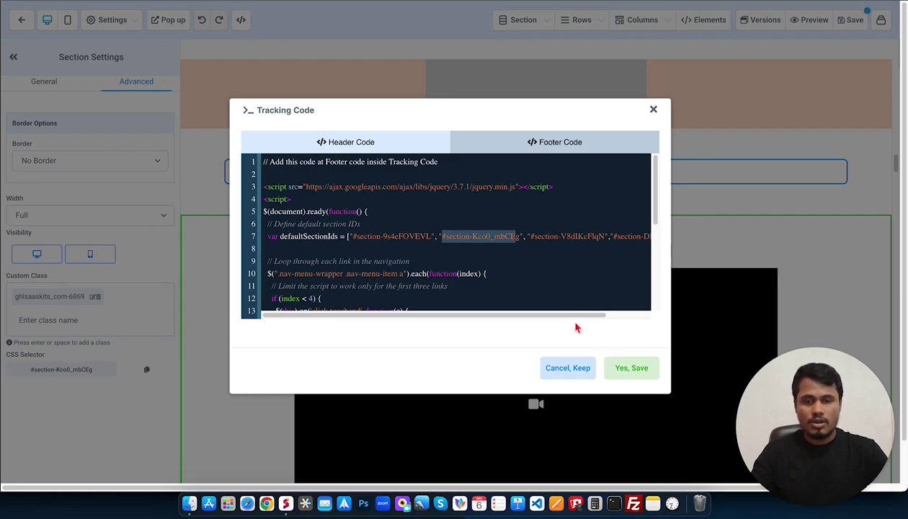
left_click_drag(571, 315, 495, 316)
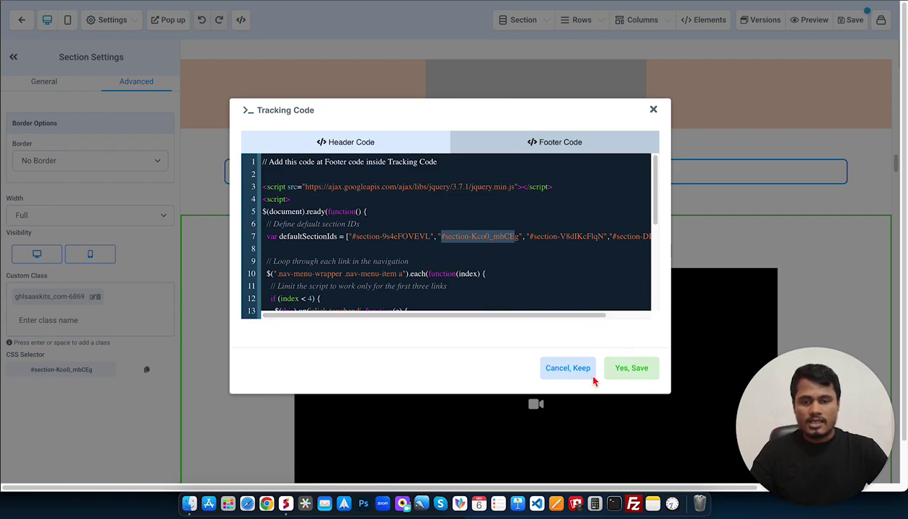
left_click(565, 369)
- Open the header navigation menu's settings, inspect the Get GHL Code Snippets item's link configuration, and cancel
scroll(558, 259, "up", 15)
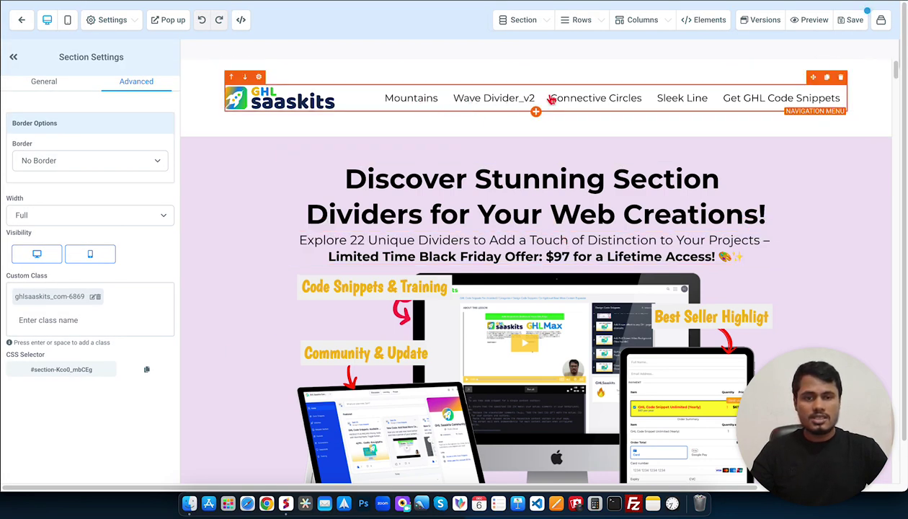
left_click(753, 101)
scroll(103, 286, "down", 3)
scroll(103, 286, "down", 5)
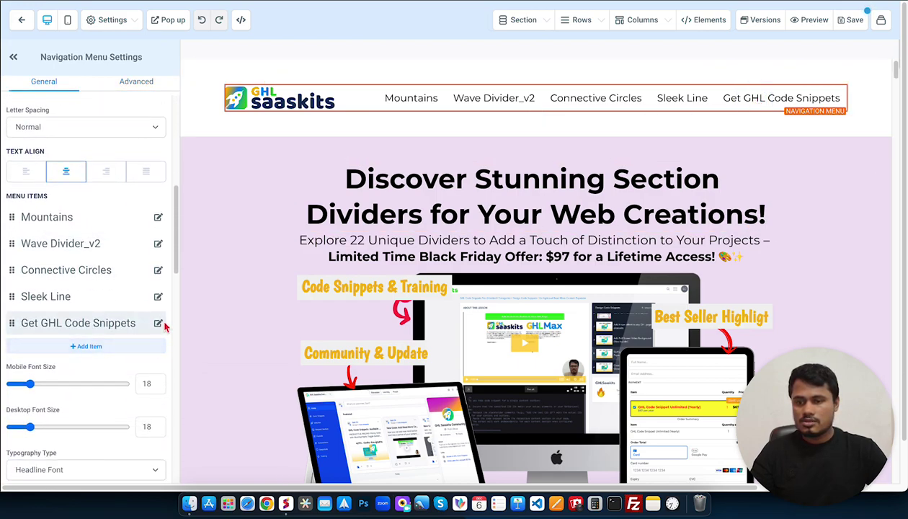
left_click(158, 323)
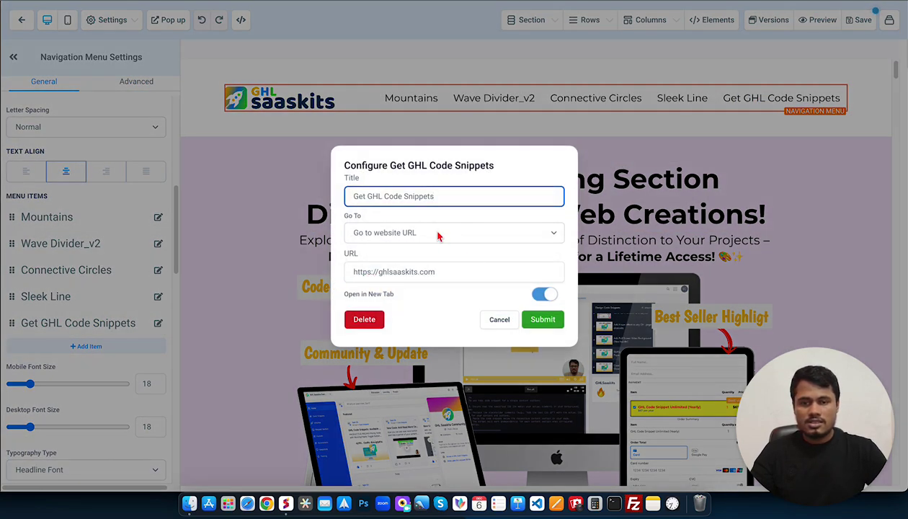
left_click(499, 319)
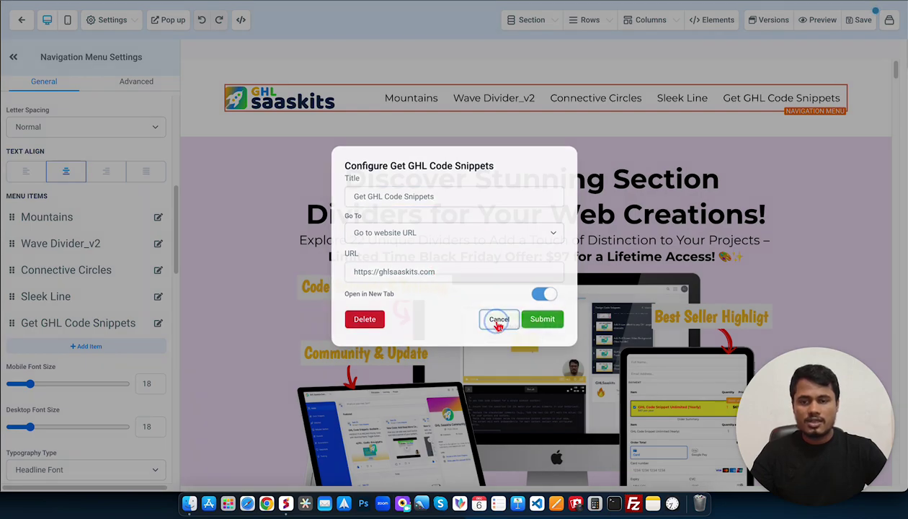
- Inspect the section ID used as the Mountains menu item's URL and close its configuration unchanged
left_click(158, 217)
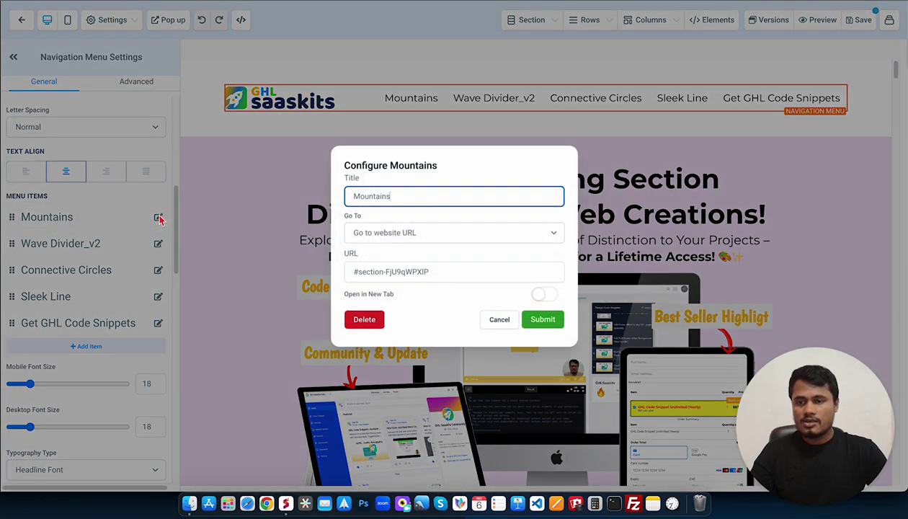
left_click_drag(456, 272, 338, 273)
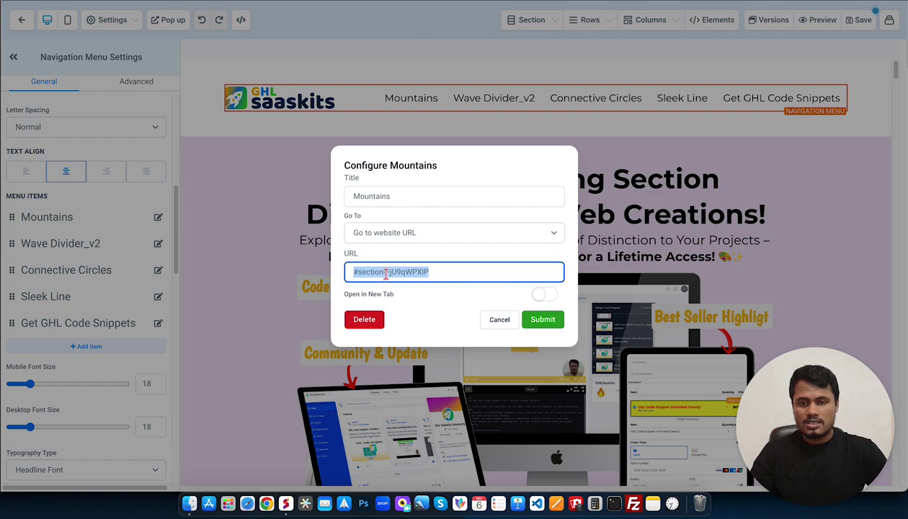
left_click(498, 320)
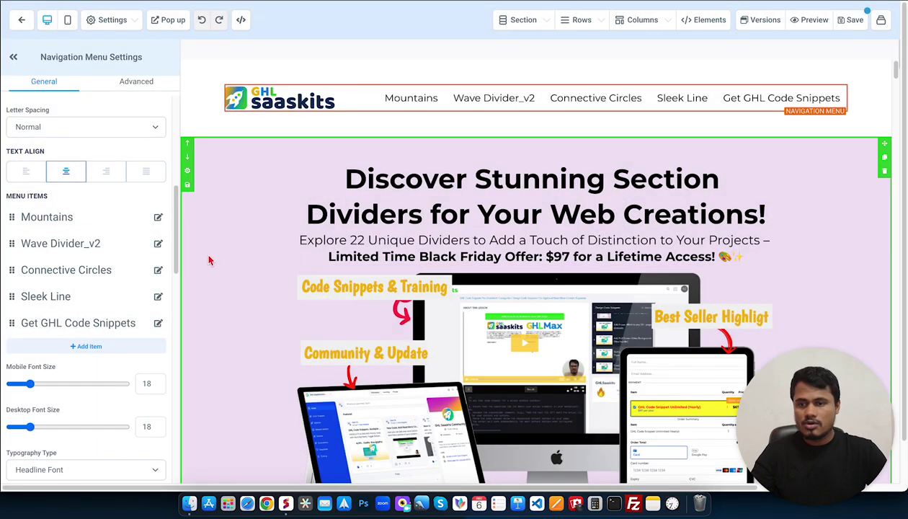
- Inspect the section ID used as the Wave Divider_v2 menu item's URL and cancel the configuration
left_click(158, 244)
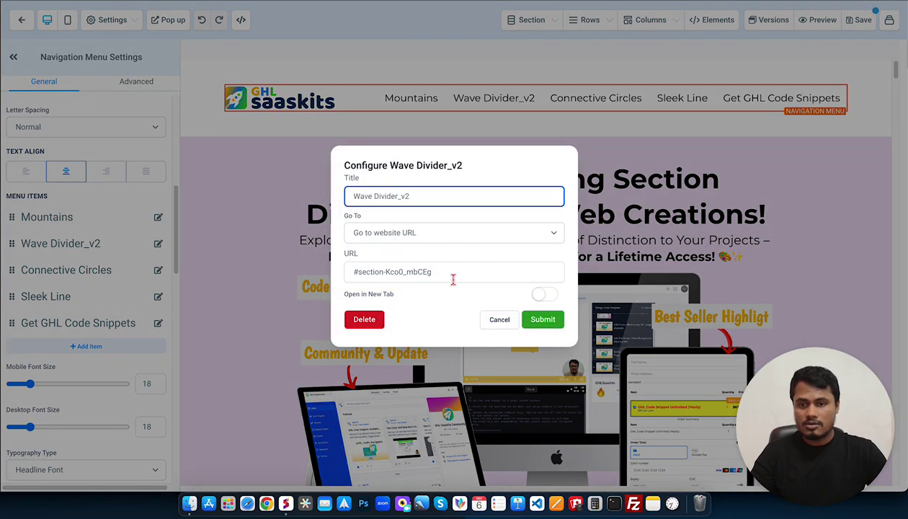
left_click_drag(454, 271, 335, 271)
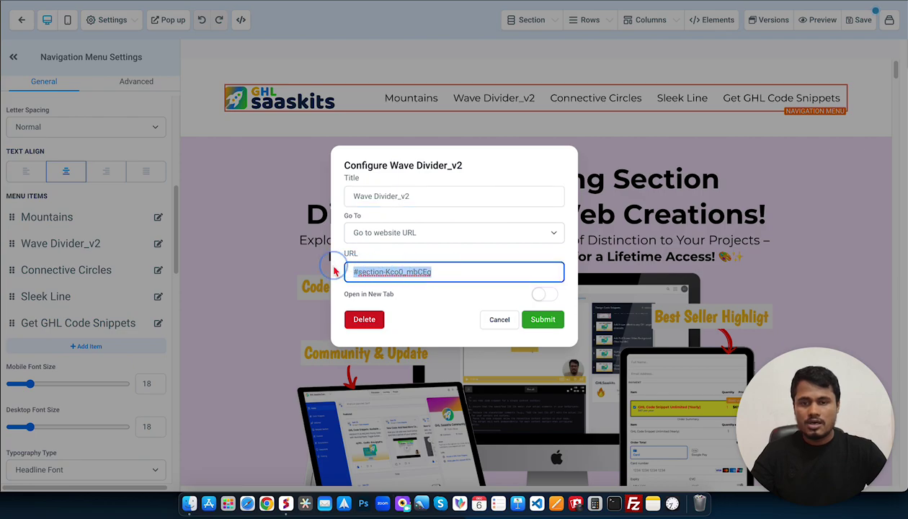
left_click(447, 272)
left_click(445, 293)
left_click(491, 322)
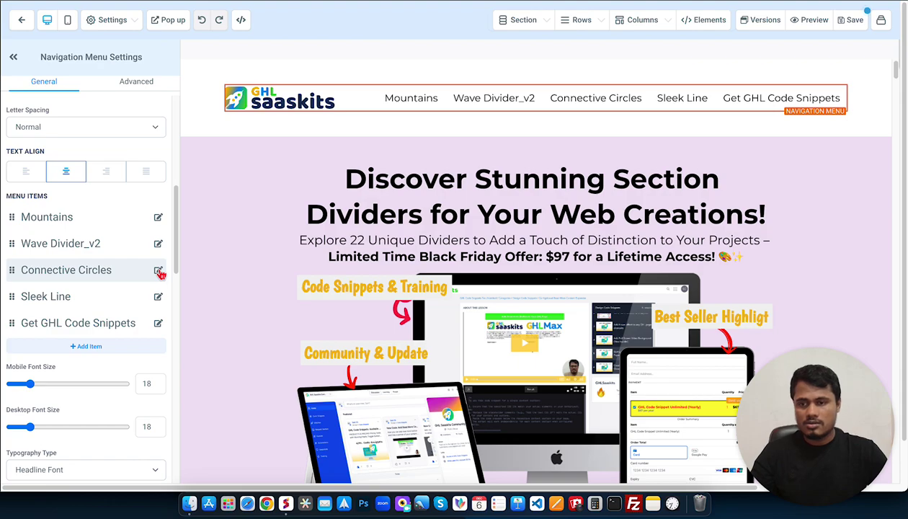
- Inspect the section ID used as the Connective Circles menu item's URL and cancel the configuration
left_click(158, 270)
left_click_drag(431, 271, 328, 273)
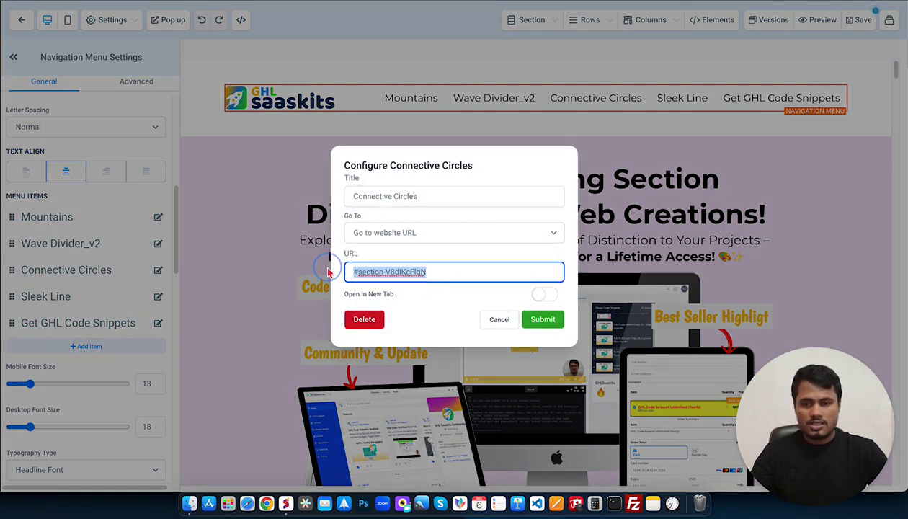
left_click(425, 303)
left_click(481, 319)
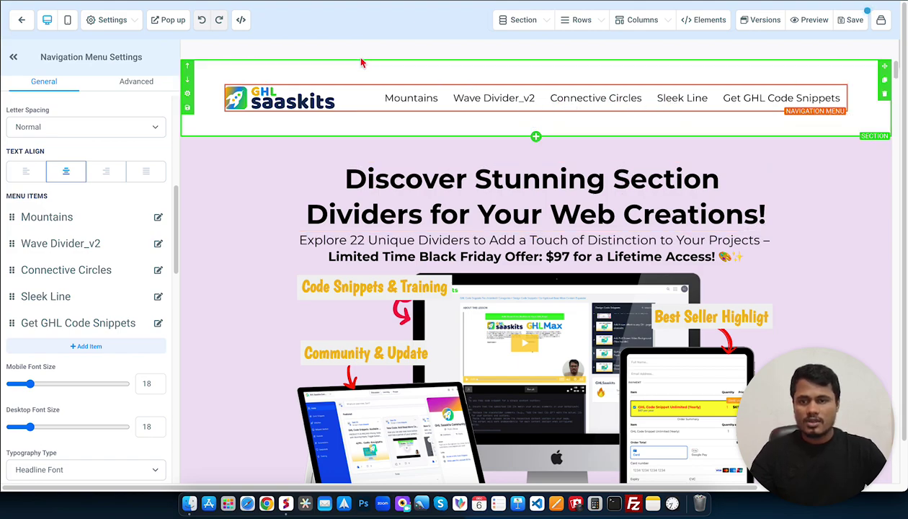
- Review the footer tracking code, highlight the link limit in the "if (index < 4)" condition, and close it without saving
left_click(105, 20)
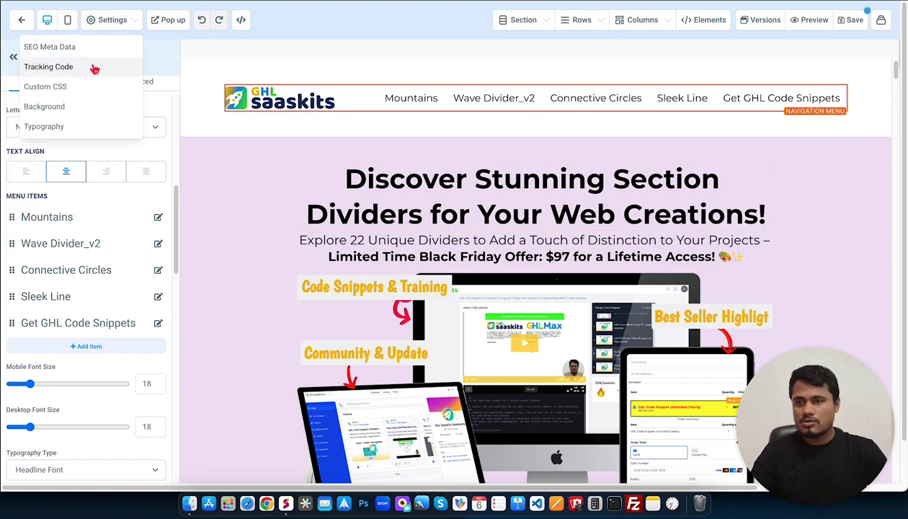
left_click(61, 68)
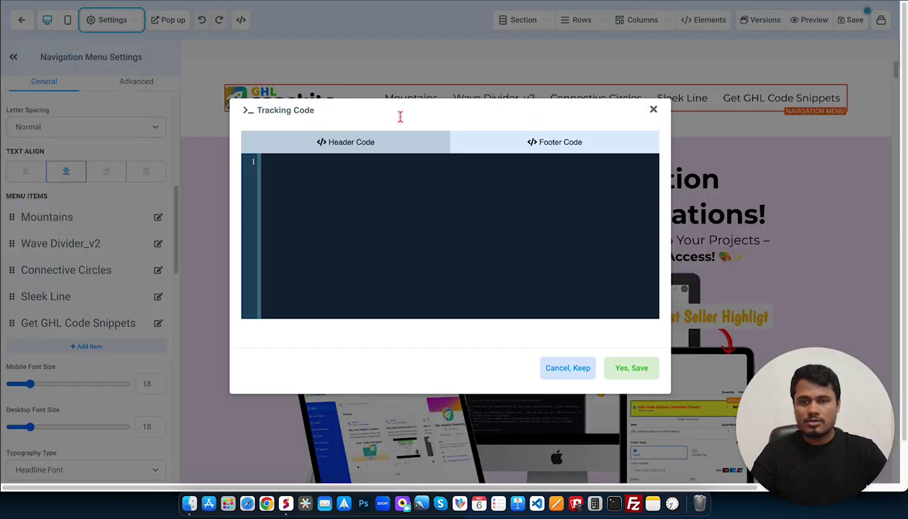
left_click(548, 143)
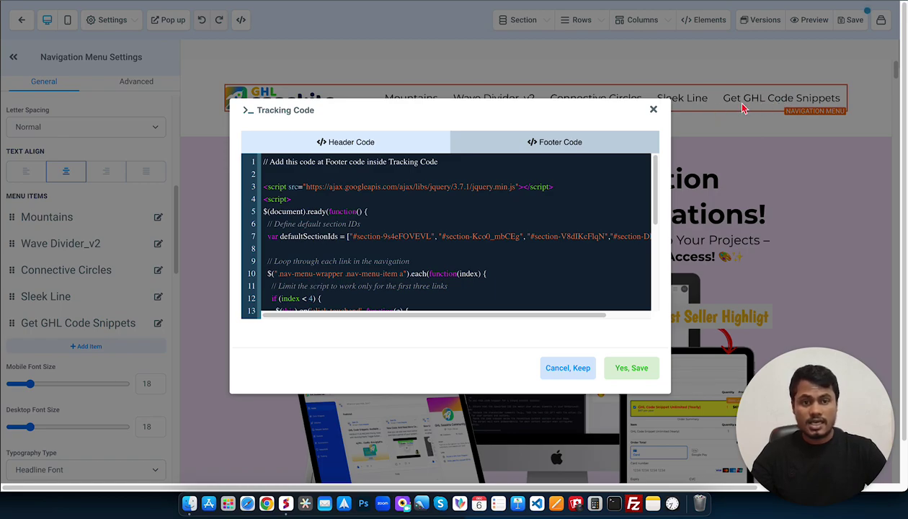
scroll(317, 288, "down", 2)
scroll(318, 274, "up", 2)
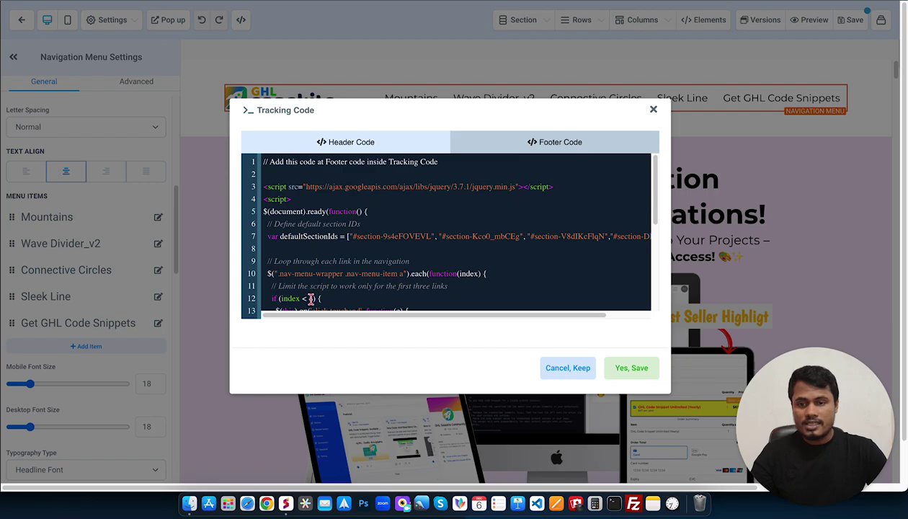
double_click(312, 297)
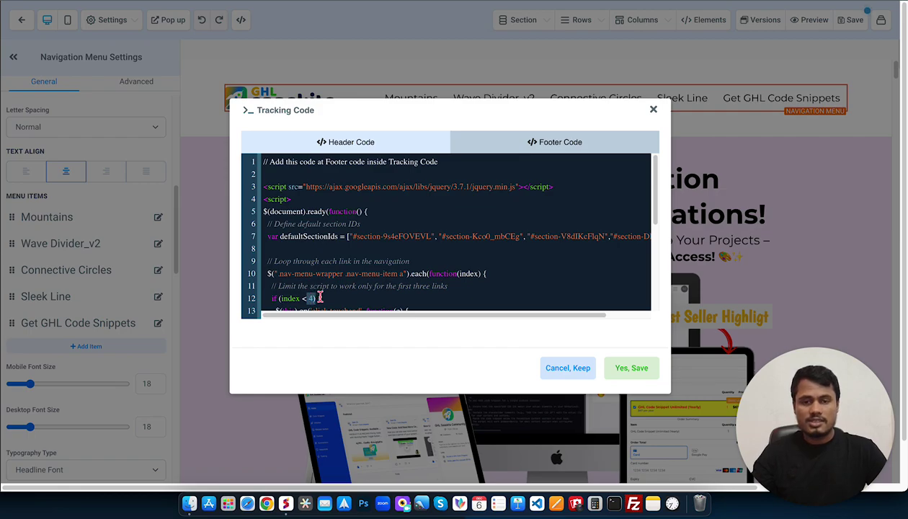
left_click(571, 368)
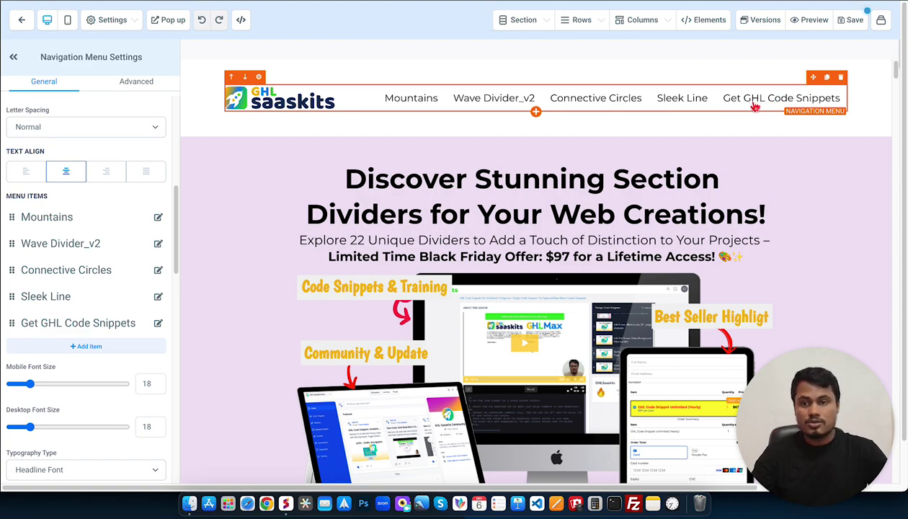
- Reopen the footer tracking code, select the number in the index condition, and save both the code and the page
left_click(111, 20)
left_click(63, 66)
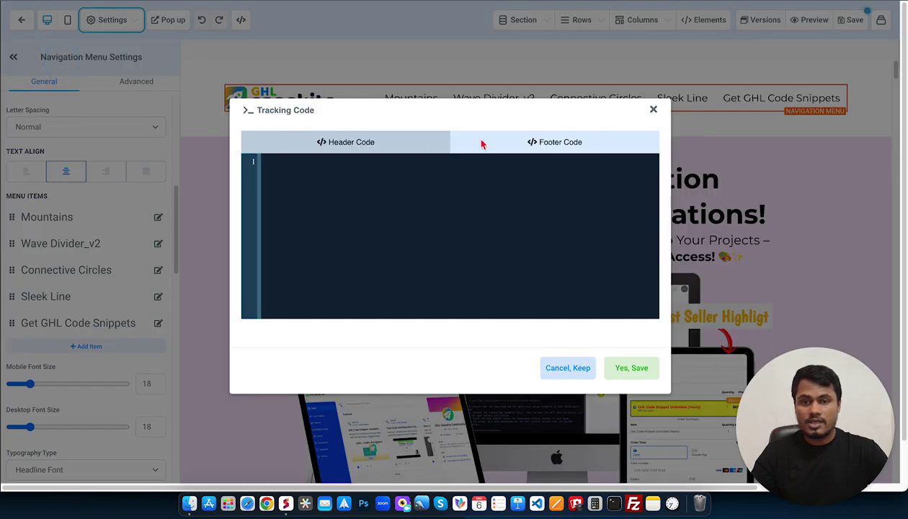
left_click(566, 142)
double_click(311, 299)
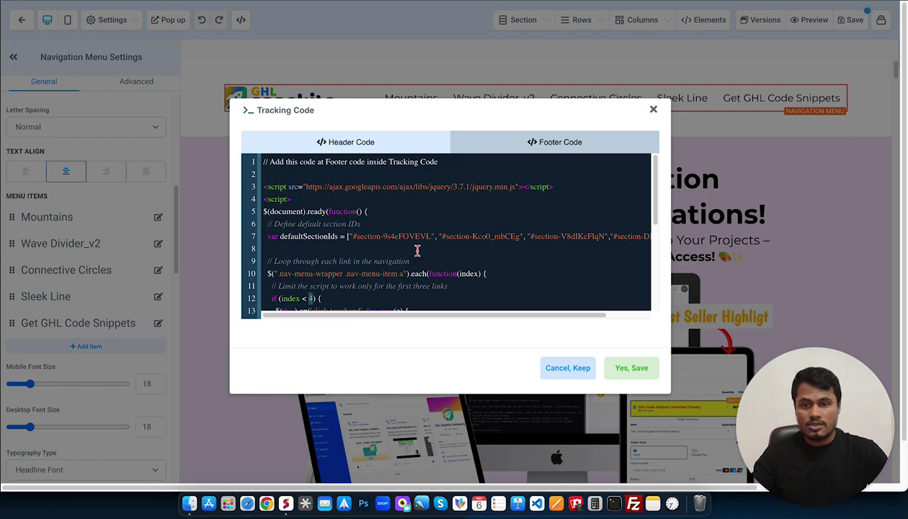
left_click(634, 367)
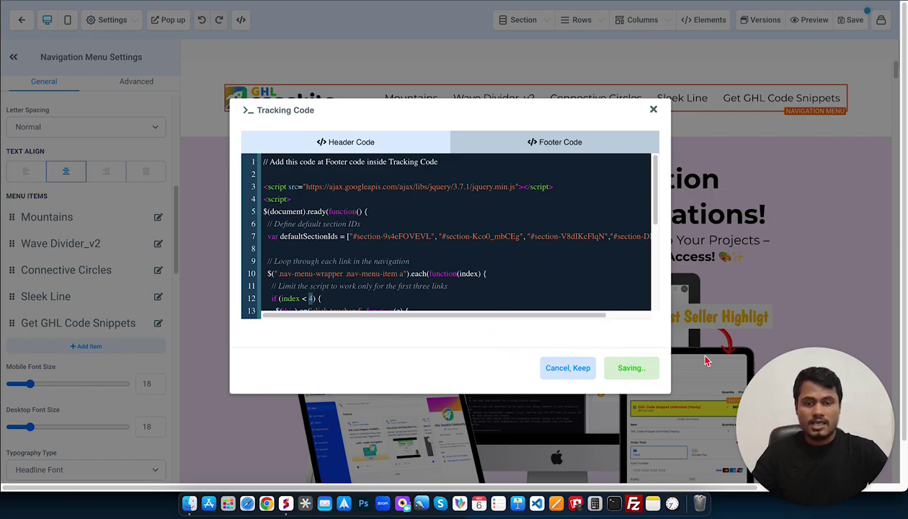
left_click(850, 21)
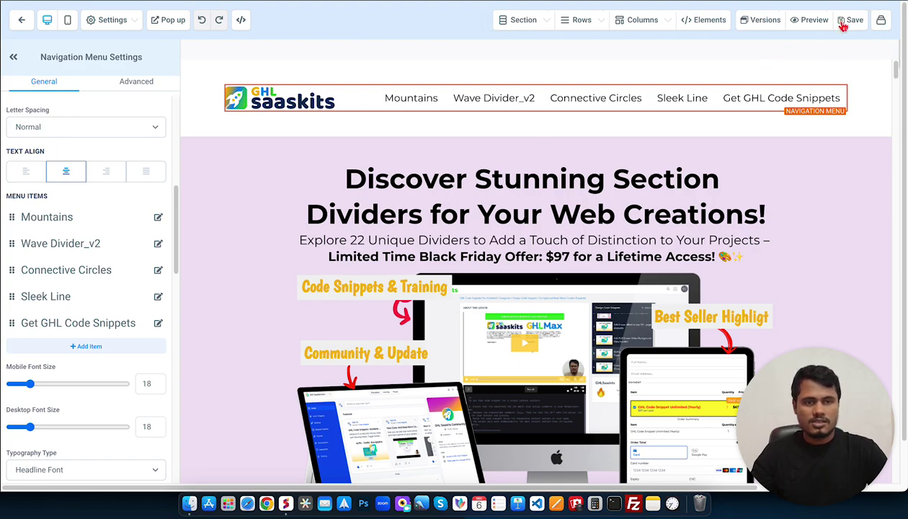
- Preview the page, test the Mountains, Wave Divider_v2 and Get GHL Code Snippets menu links, and return to the previewed page
left_click(809, 21)
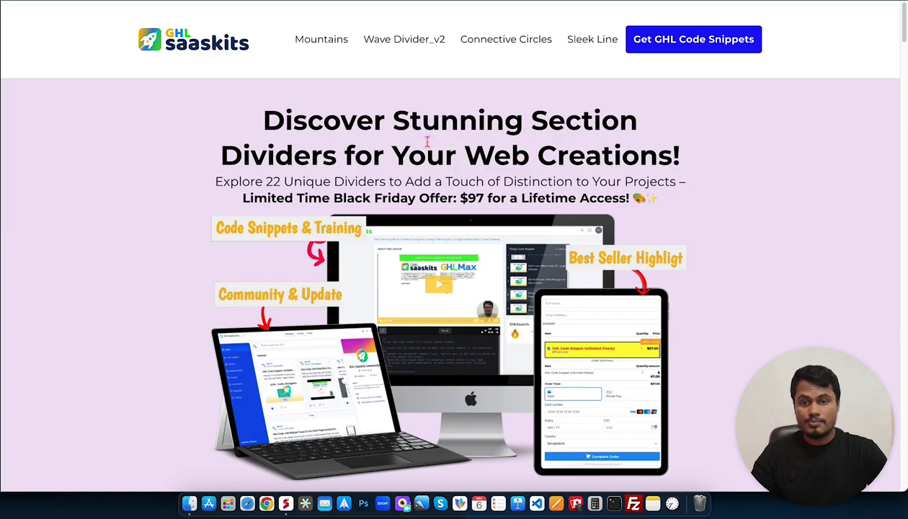
left_click(322, 42)
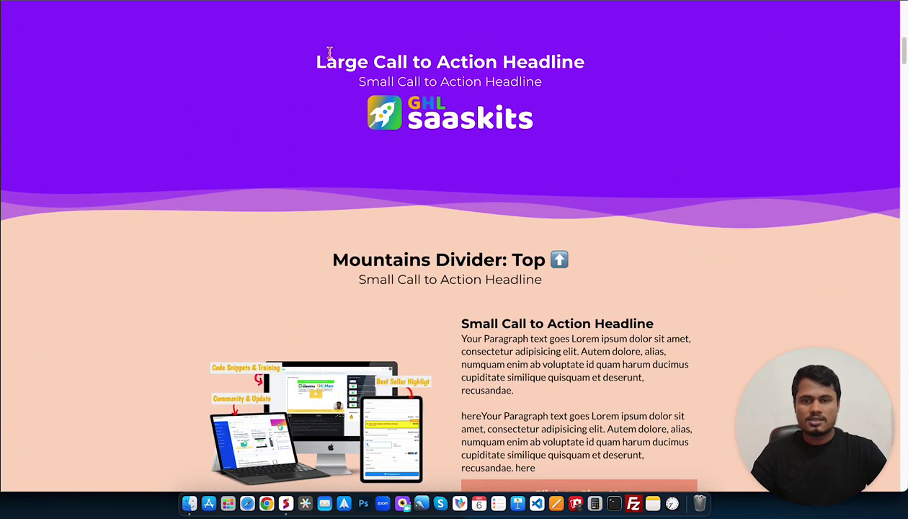
scroll(330, 57, "up", 15)
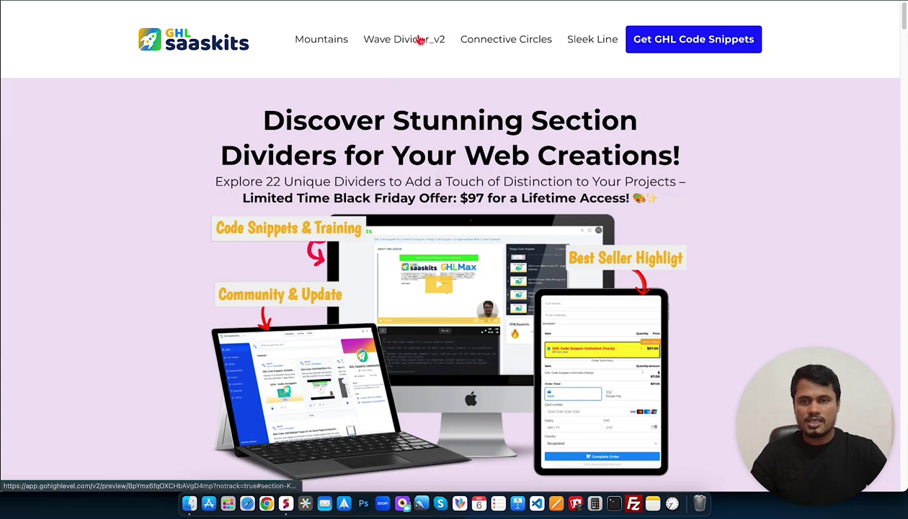
left_click(420, 41)
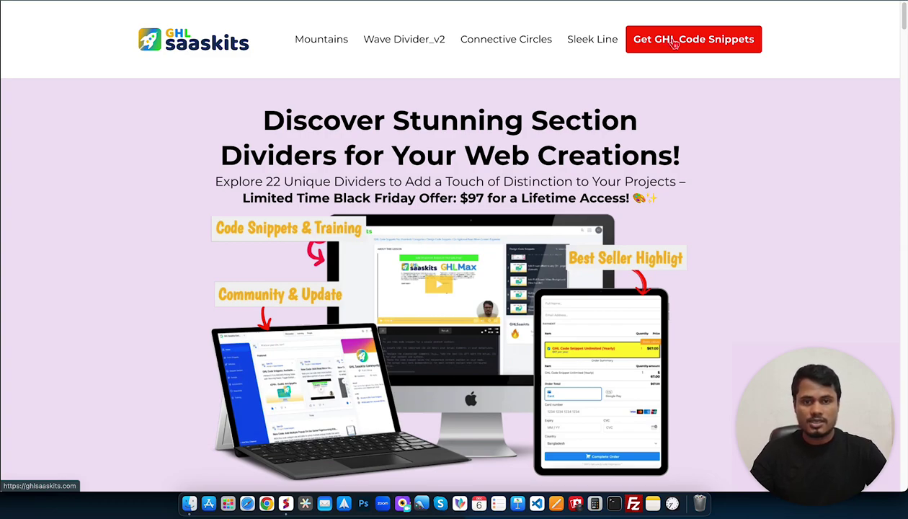
left_click(675, 43)
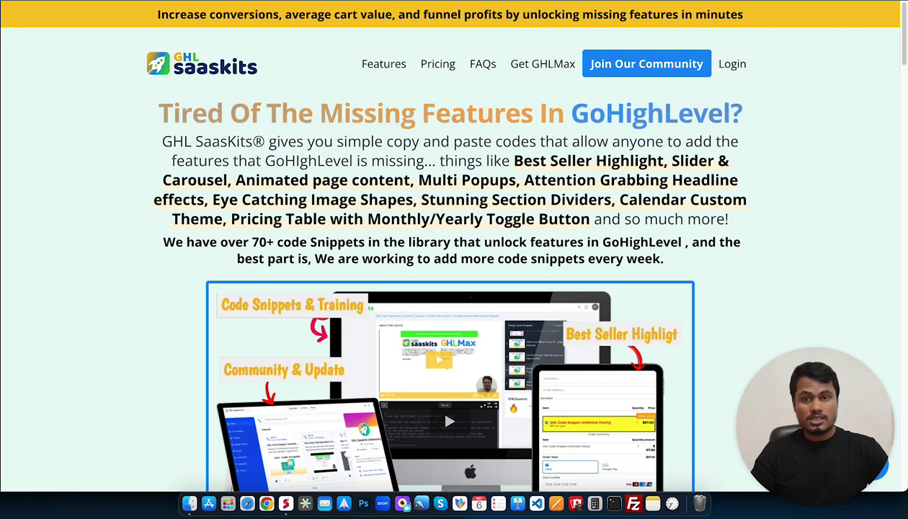
left_click(439, 0)
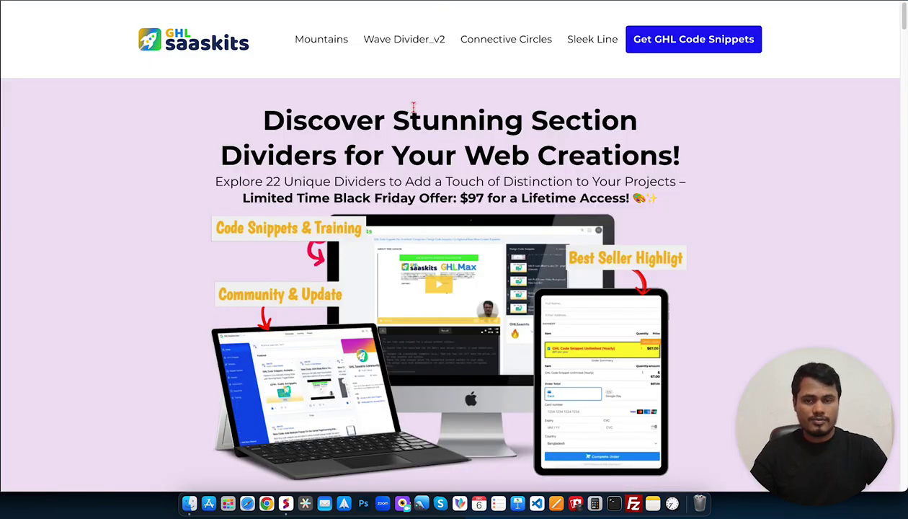